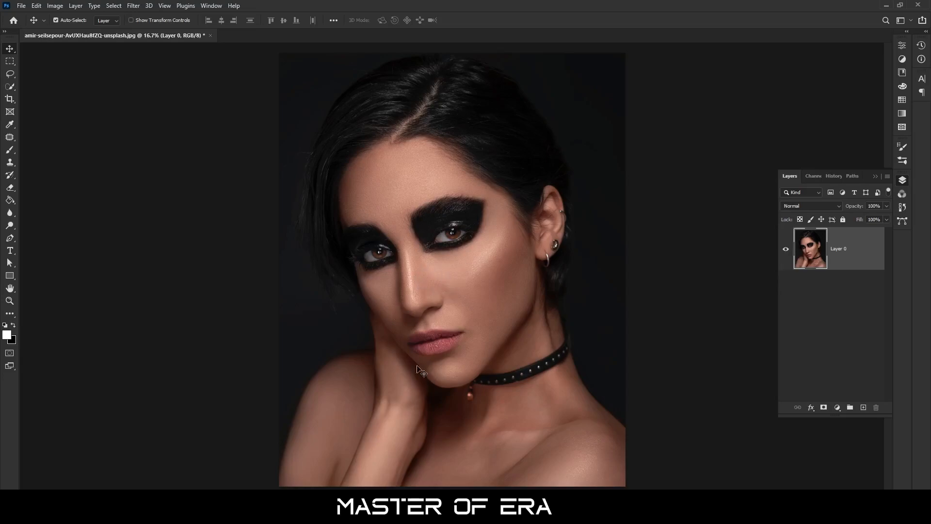
Step: Select the woman as the subject and mask out the background of the portrait layer
left_click(17, 91)
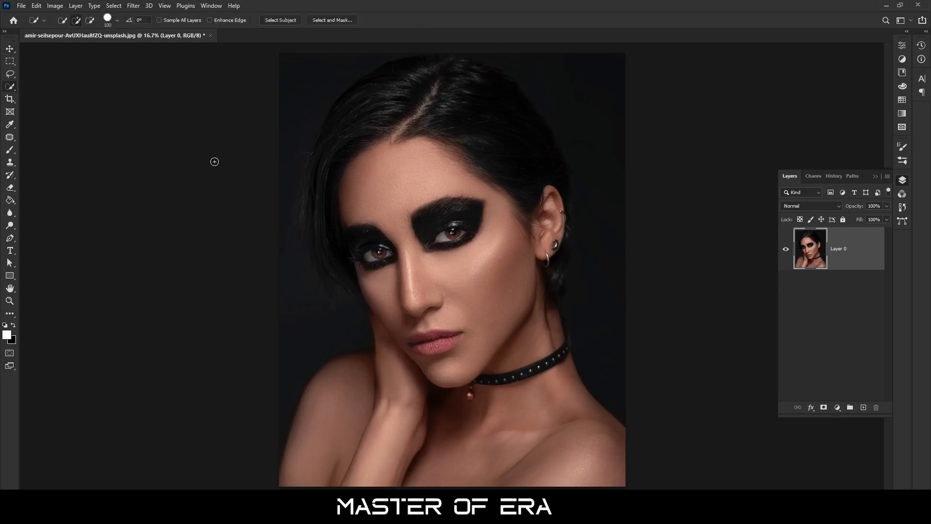
left_click(284, 19)
left_click(823, 408)
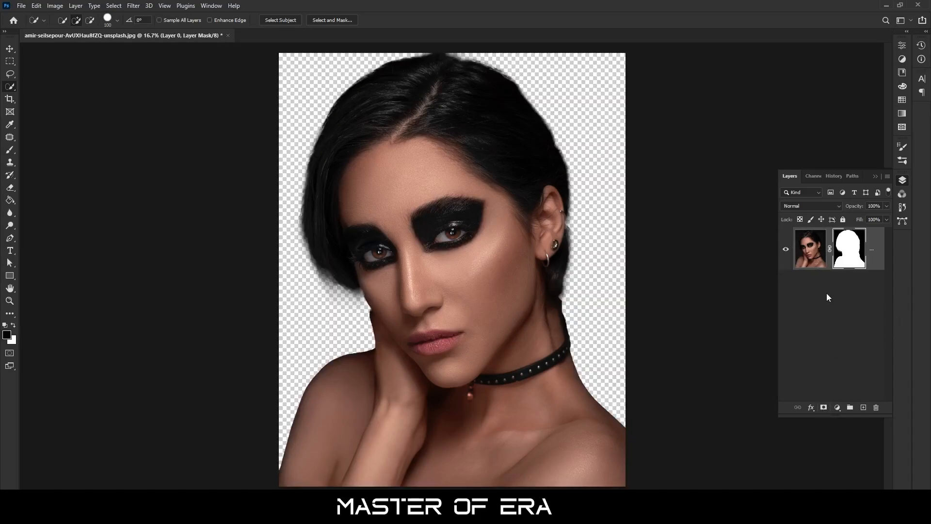
Step: Add a black (#000000) solid color fill layer and place it beneath the masked portrait
left_click(838, 406)
left_click(849, 236)
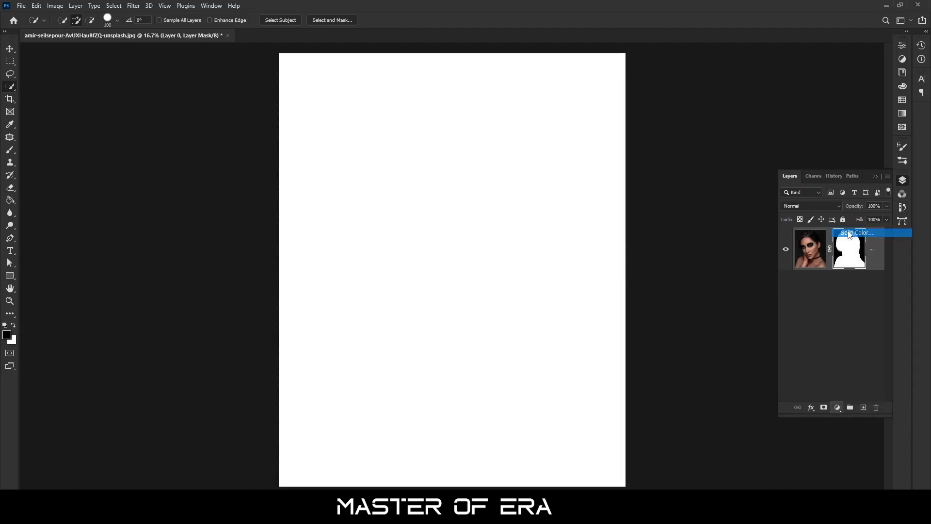
left_click_drag(631, 207, 561, 253)
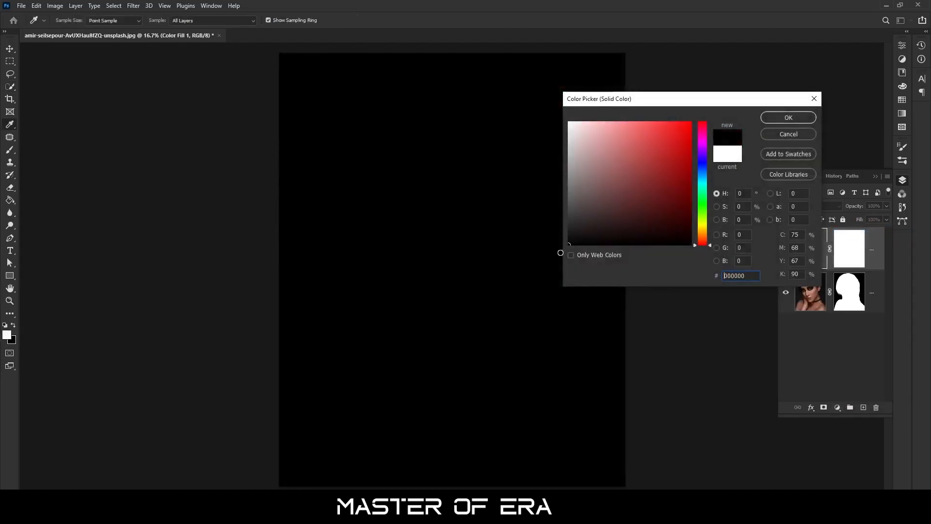
left_click(789, 117)
left_click_drag(806, 238, 800, 308)
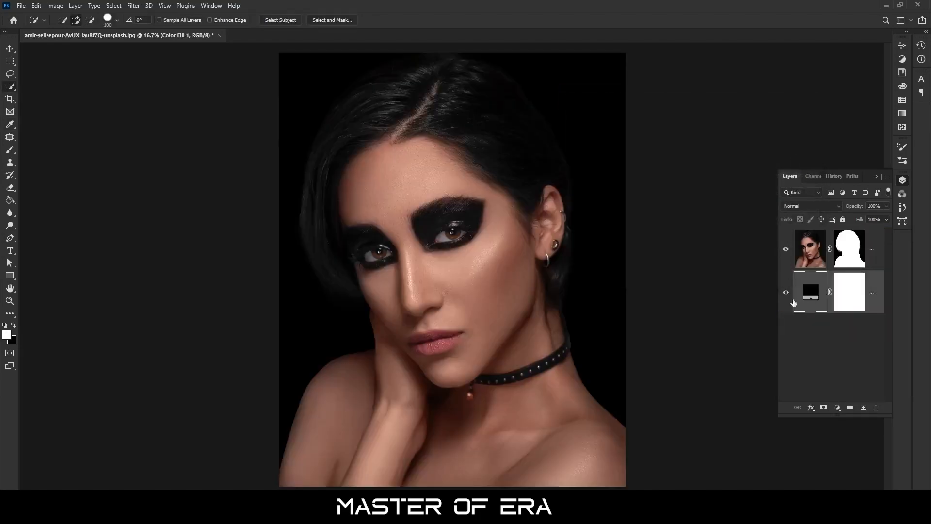
key("v")
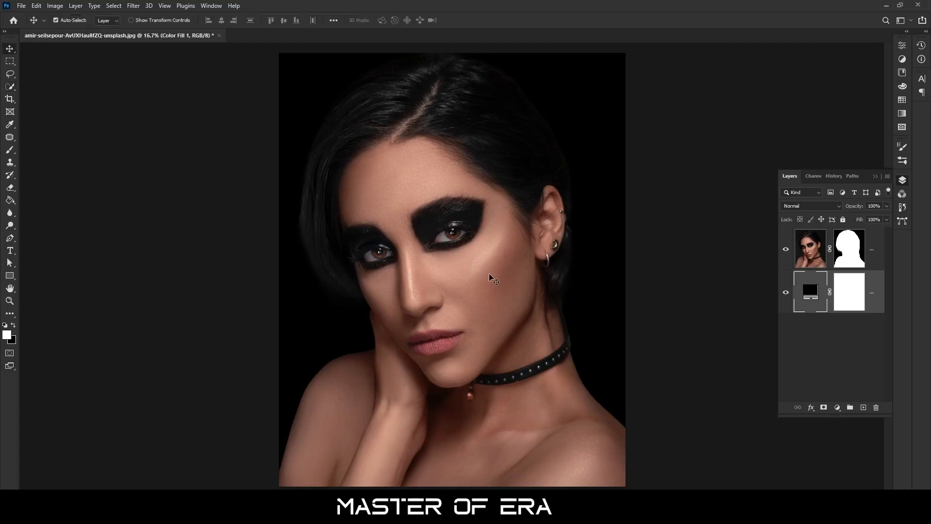
Step: Add a Black & White adjustment above the portrait layer with Yellows at 114 and Reds at -19
left_click(810, 251)
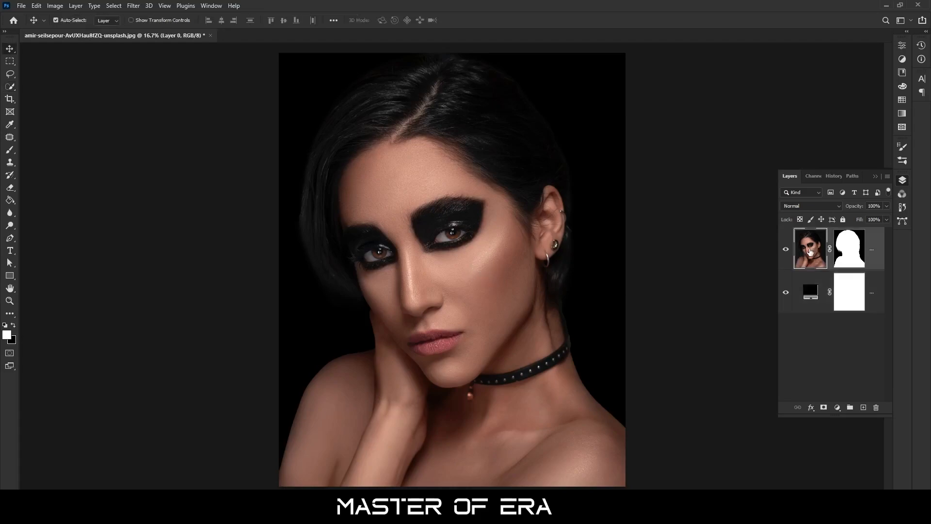
left_click(838, 408)
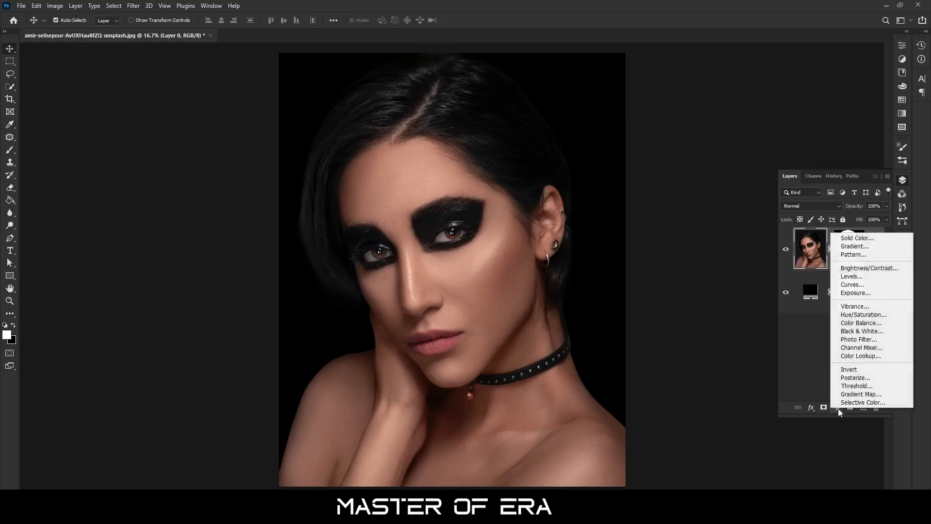
left_click(850, 332)
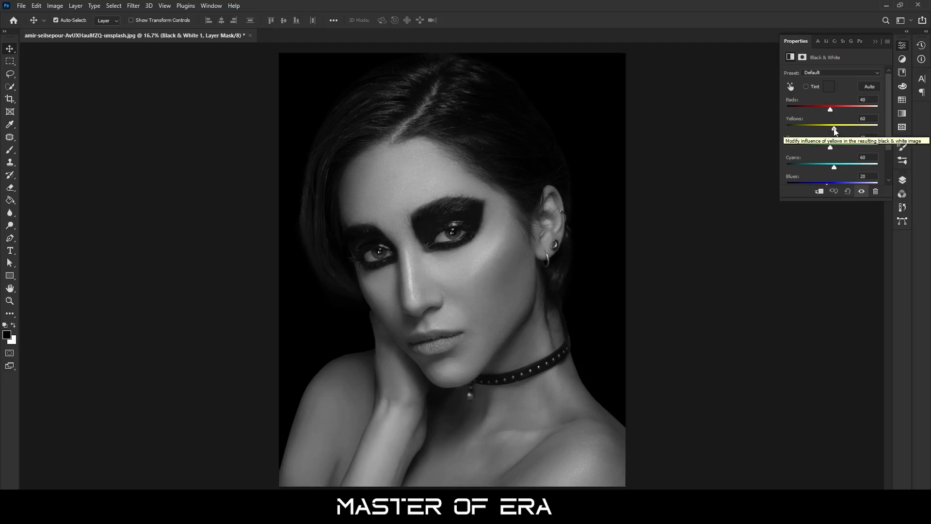
left_click_drag(835, 129, 843, 129)
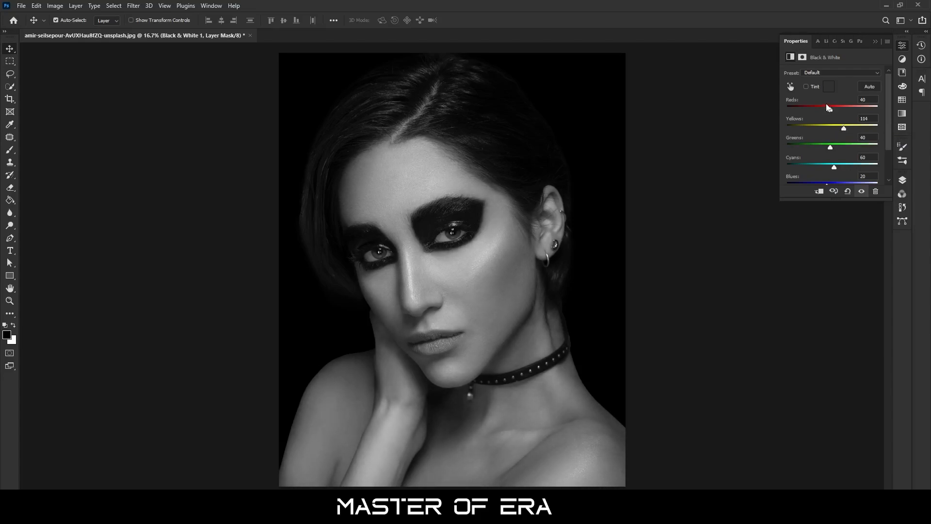
left_click_drag(831, 112, 823, 114)
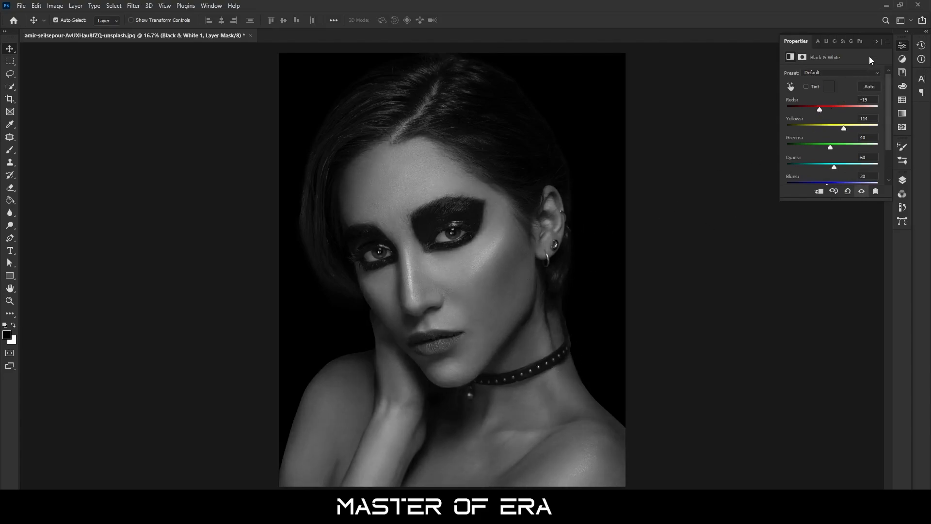
left_click(874, 41)
Step: Merge the Black & White adjustment with the portrait layer
left_click(904, 181)
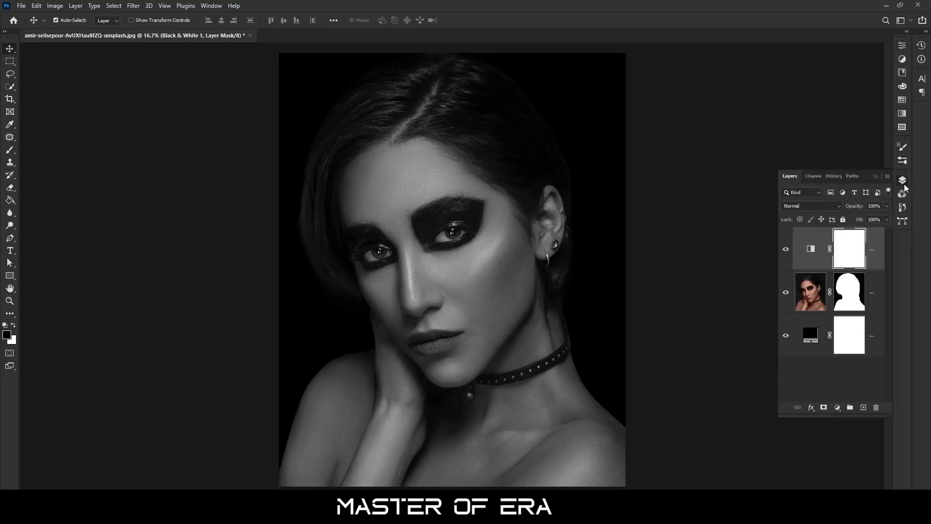
left_click(877, 301)
right_click(877, 302)
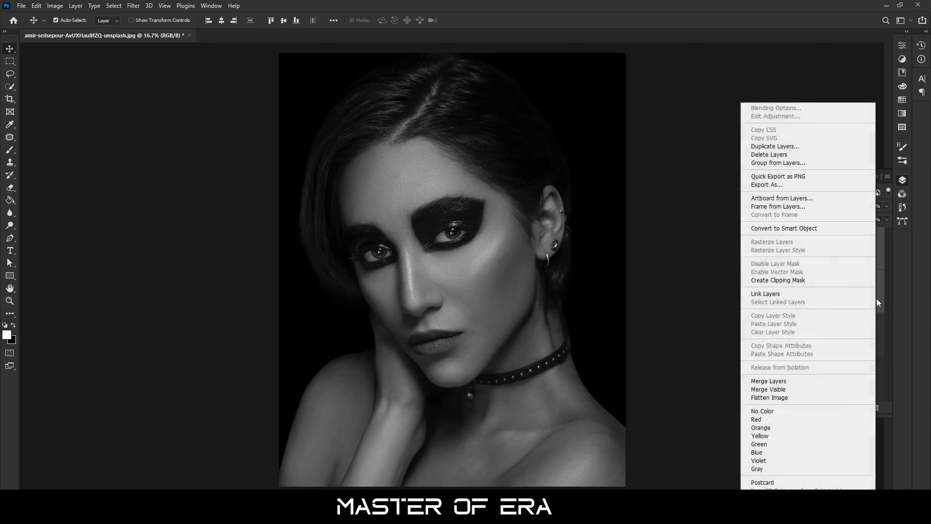
left_click(800, 381)
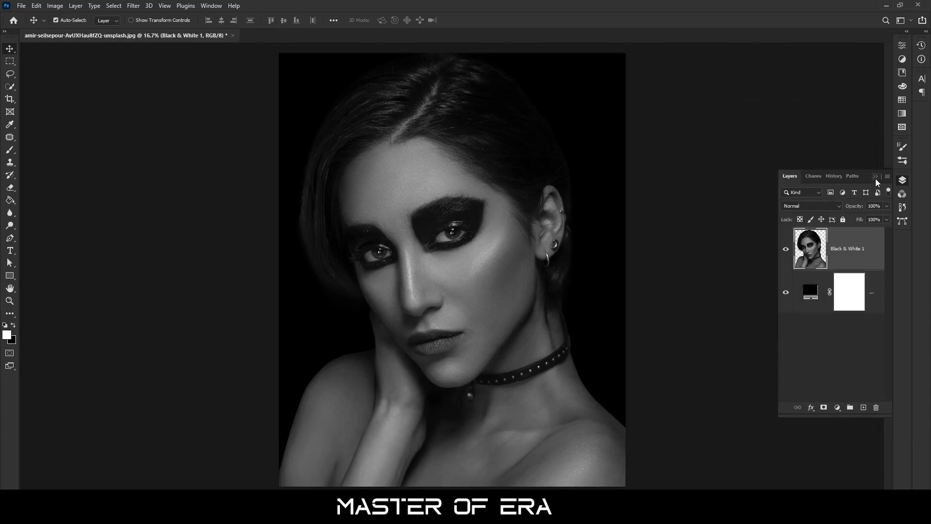
Step: Apply a Gaussian Blur with a 25-pixel radius to the merged portrait layer
left_click(136, 8)
mouse_move(148, 131)
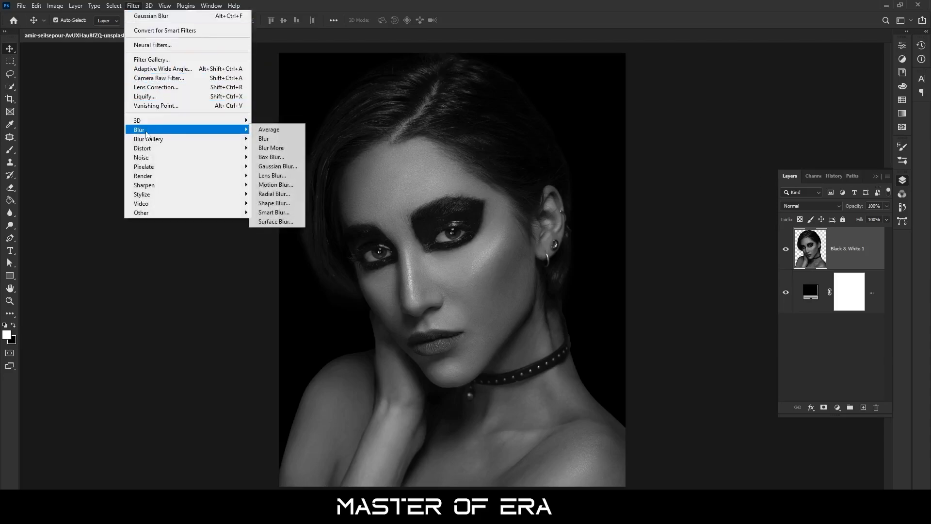
left_click(280, 167)
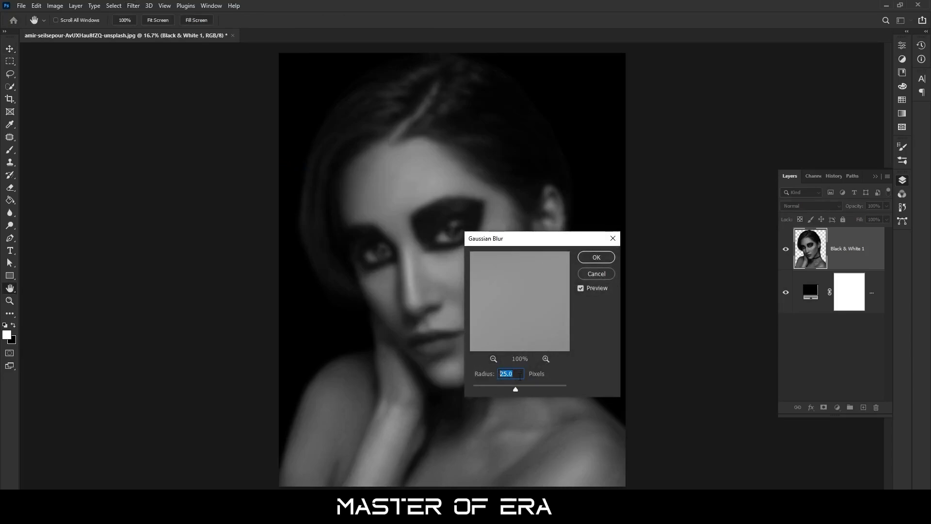
left_click(595, 258)
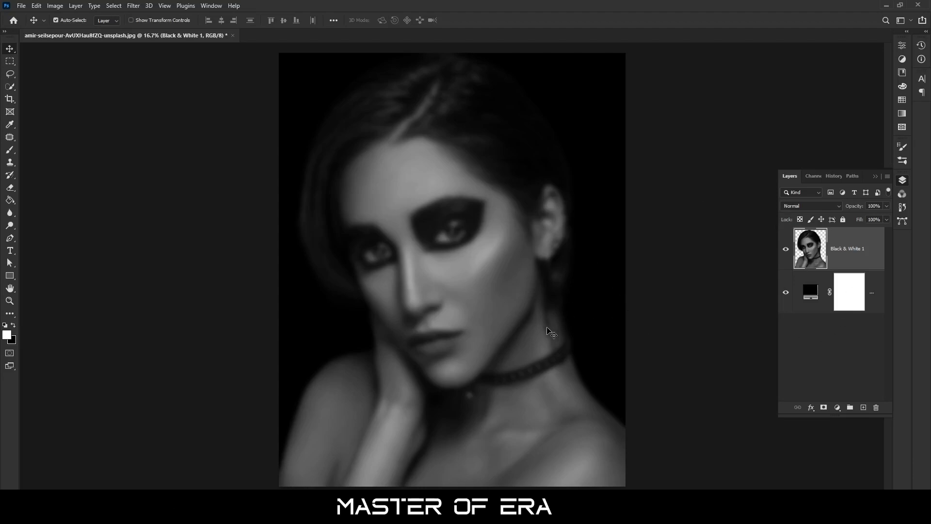
Step: Save the blurred image as a Photoshop file named Displacement with Maximize Compatibility on
left_click(21, 7)
left_click(43, 122)
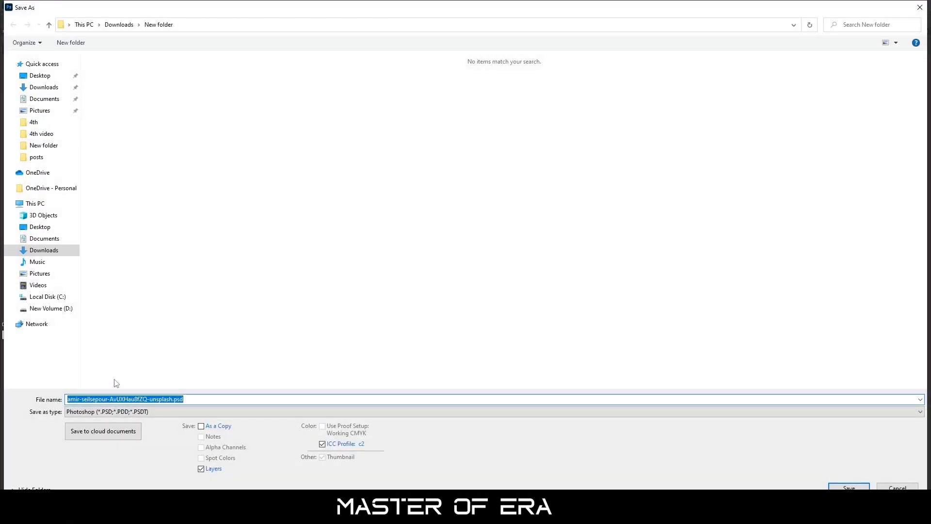
type("Displacement")
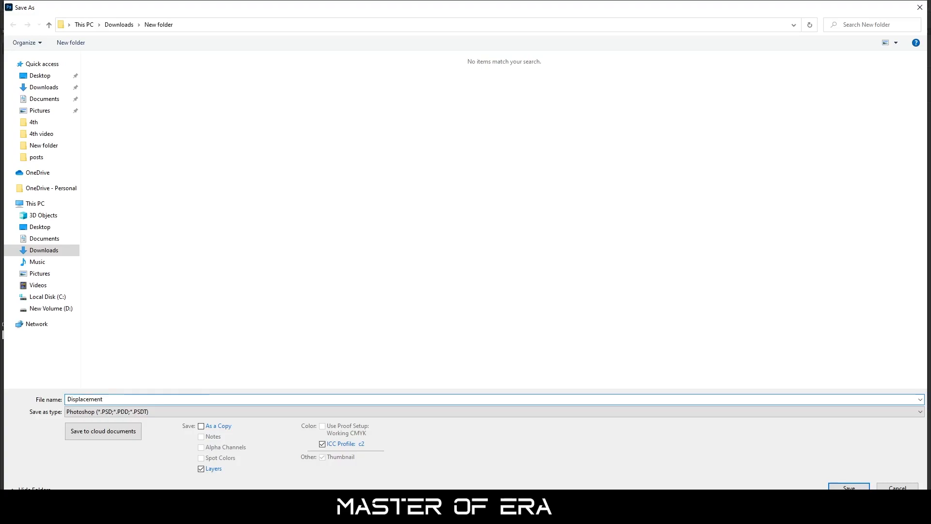
left_click(849, 487)
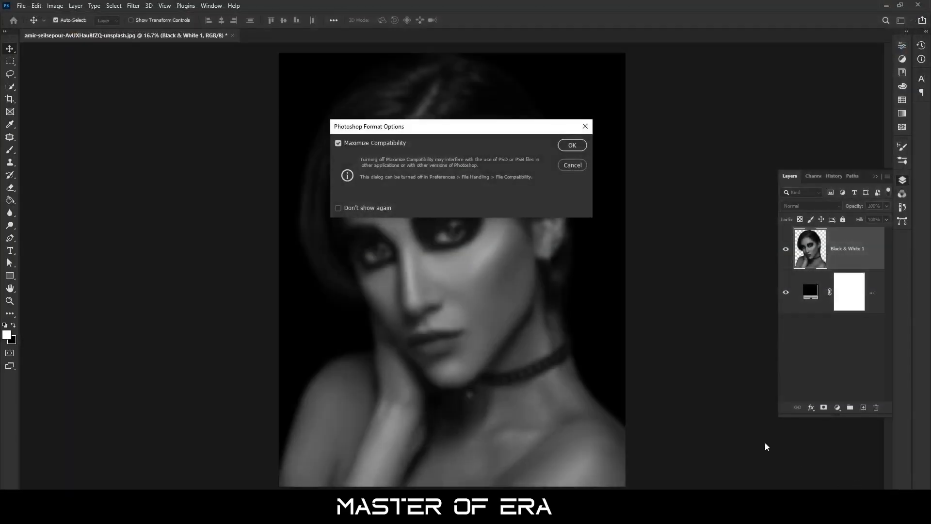
left_click(574, 148)
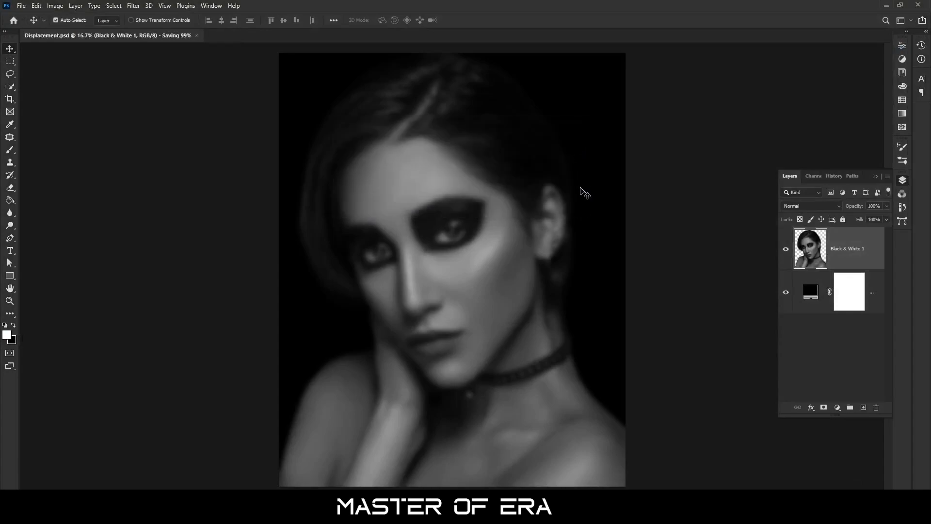
Step: Undo the Gaussian Blur and add a new empty layer above the portrait
key("ctrl+z")
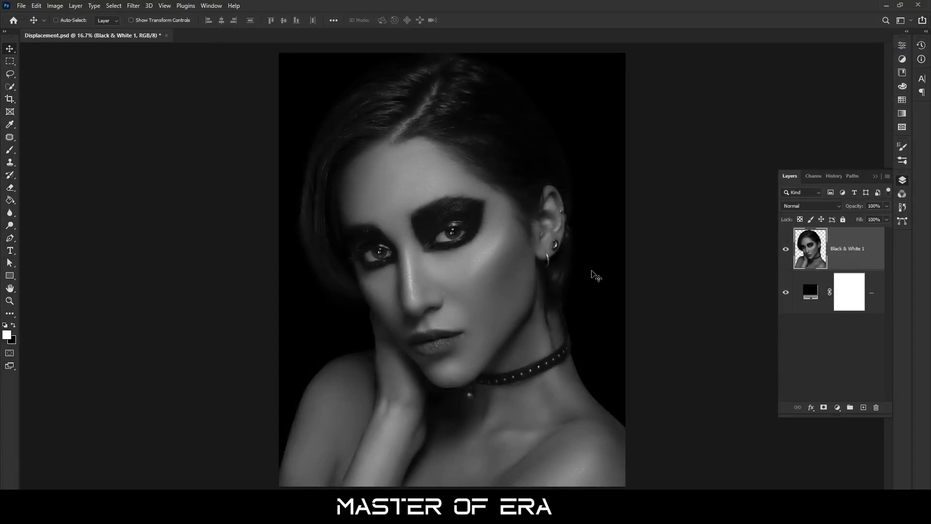
left_click(839, 342)
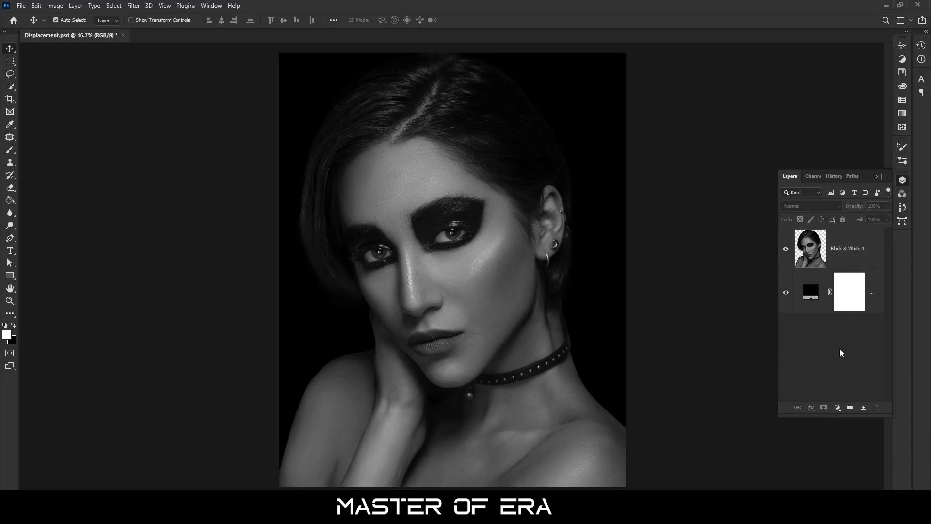
left_click(863, 407)
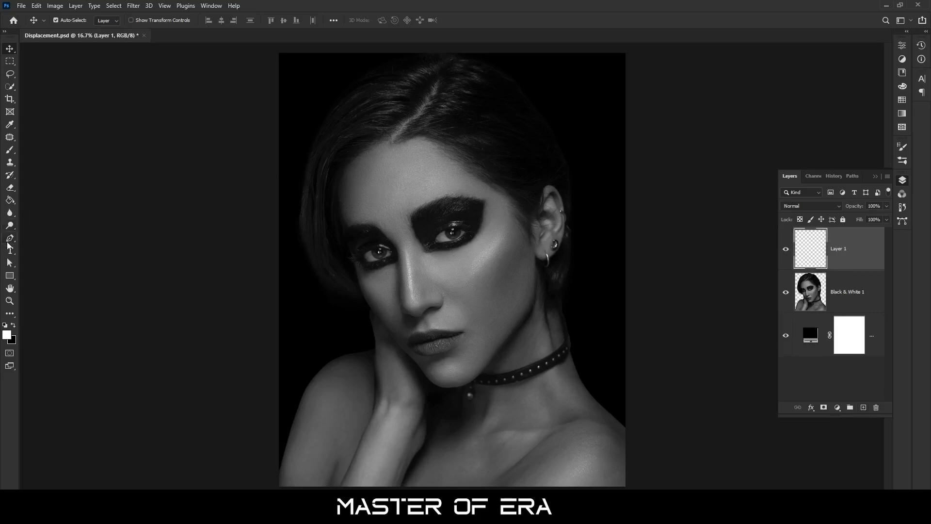
Step: Draw a paragraph text box covering the whole canvas and select its placeholder text
left_click(10, 250)
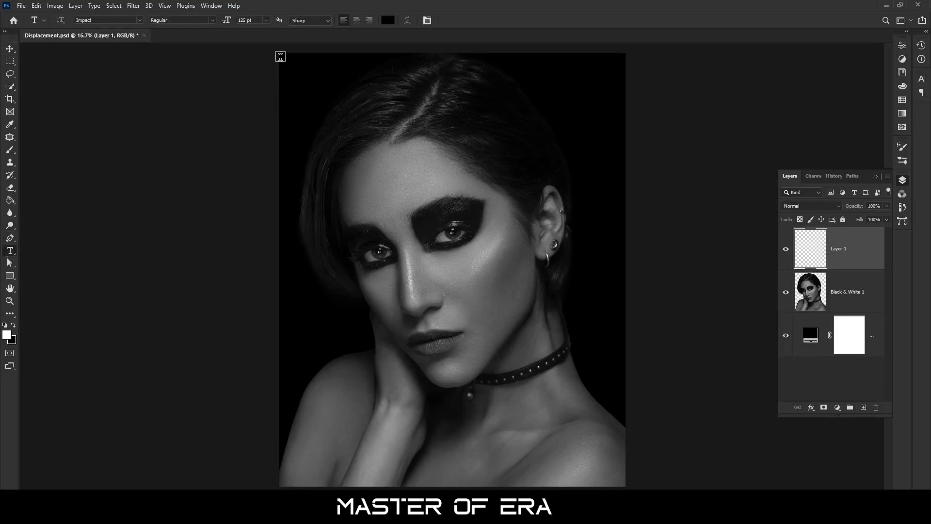
left_click_drag(280, 56, 625, 486)
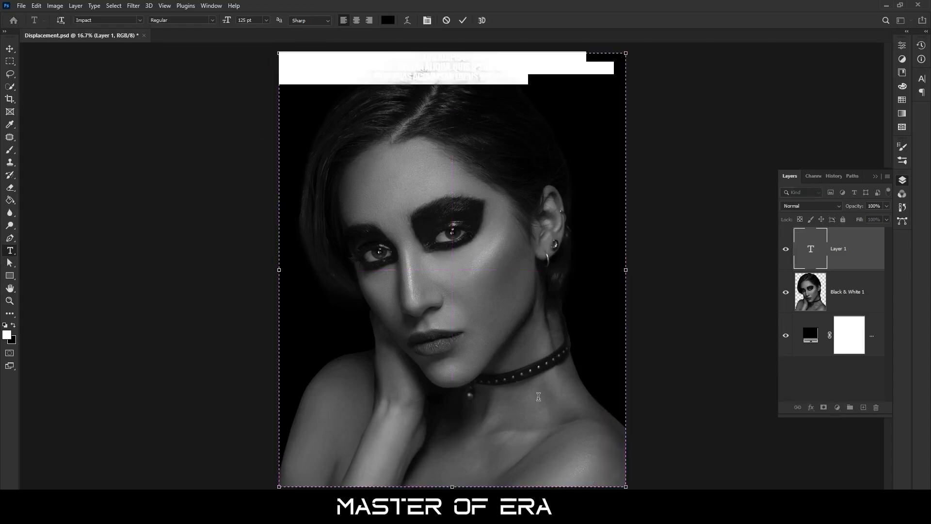
left_click(330, 87)
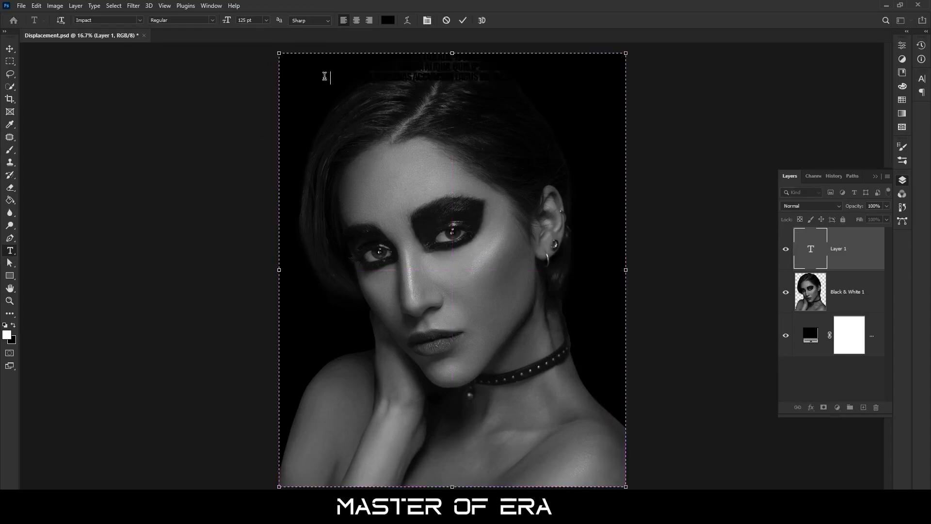
left_click_drag(280, 55, 558, 85)
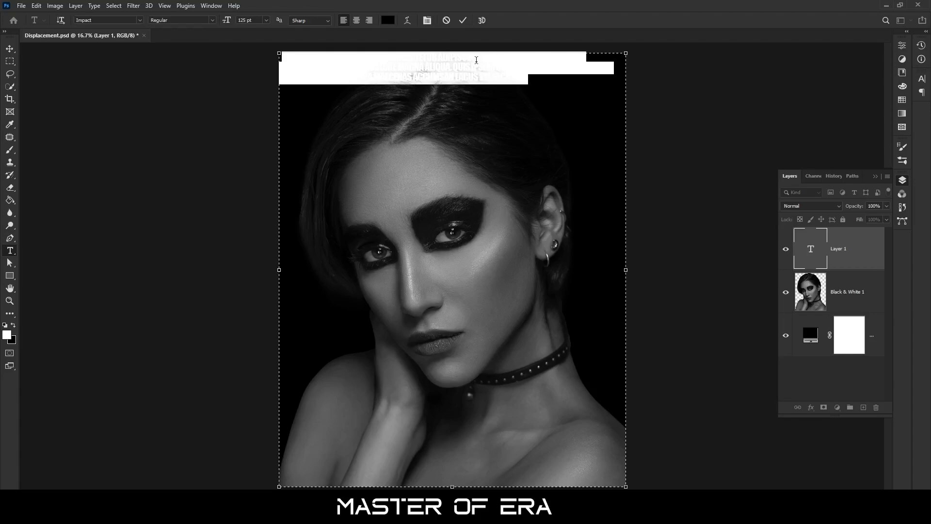
Step: Switch to the browser and copy the random paragraph beginning "There was a time in his life when her rudeness"
key("alt+Tab")
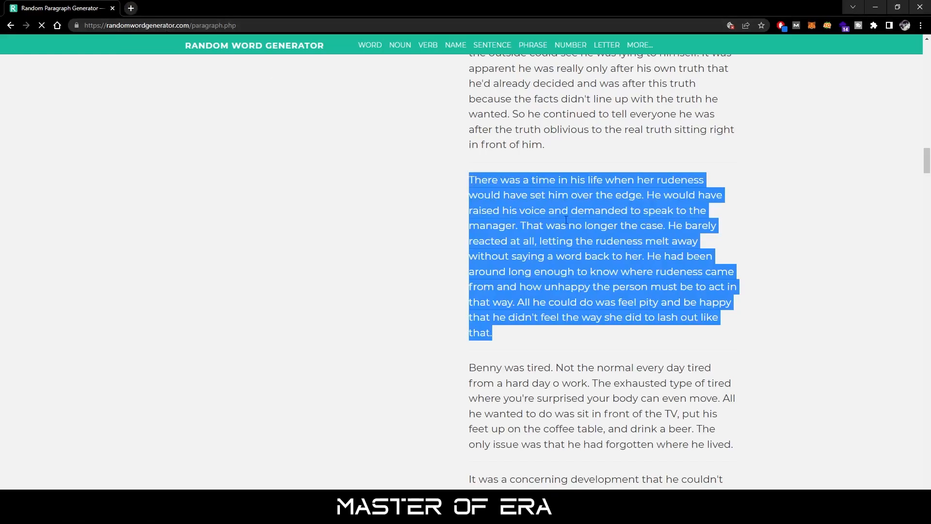
left_click(476, 179)
left_click_drag(470, 178, 519, 334)
key("ctrl+c")
Step: Return to Photoshop and paste the copied paragraph repeatedly until the text fills the entire box
left_click(875, 7)
key("ctrl+v")
key("ctrl+v")
key("ctrl+v")
key("ctrl+v")
key("ctrl+v")
key("ctrl+v")
key("ctrl+v")
key("ctrl+v")
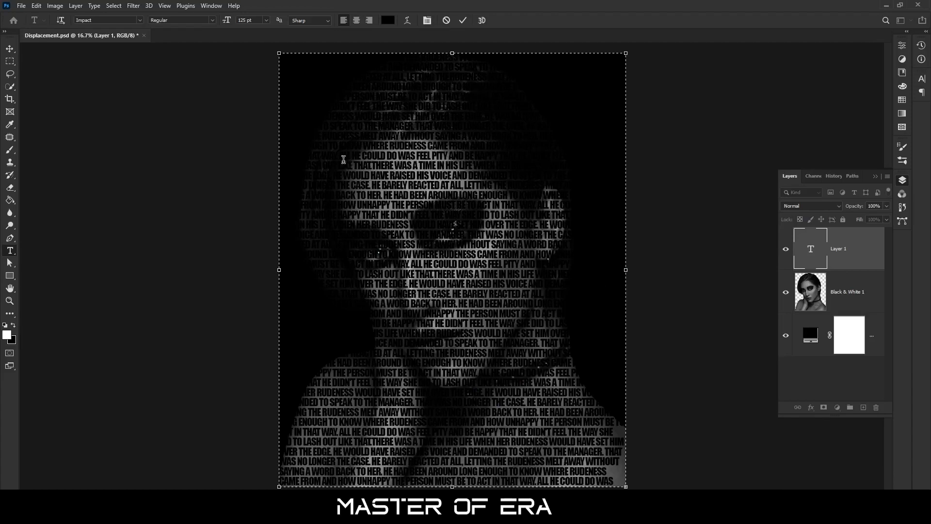
left_click(78, 20)
left_click(352, 233)
Step: Convert the text layer to a smart object
left_click(856, 247)
right_click(857, 247)
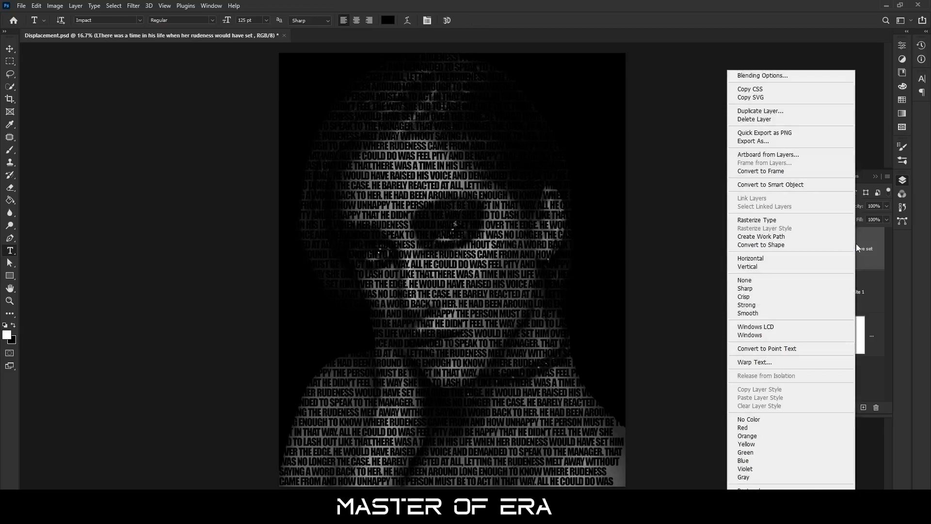
left_click(790, 185)
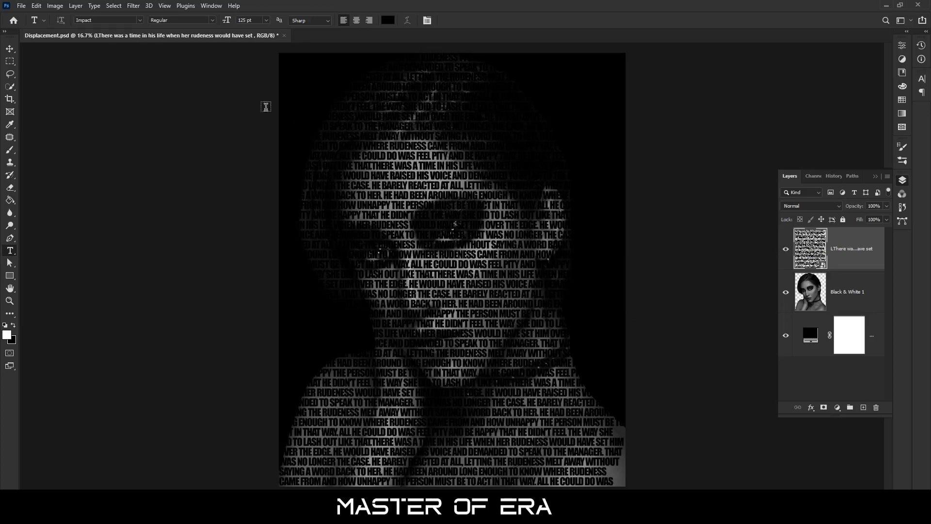
Step: Displace the text smart object with horizontal and vertical scale 30, Stretch To Fit and Wrap Around, using Displacement.psd as the map
left_click(132, 6)
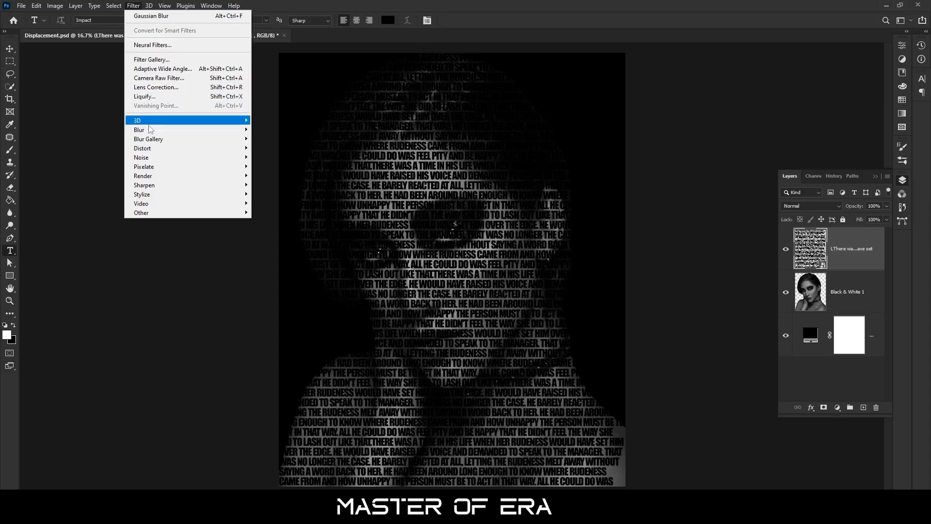
left_click(264, 148)
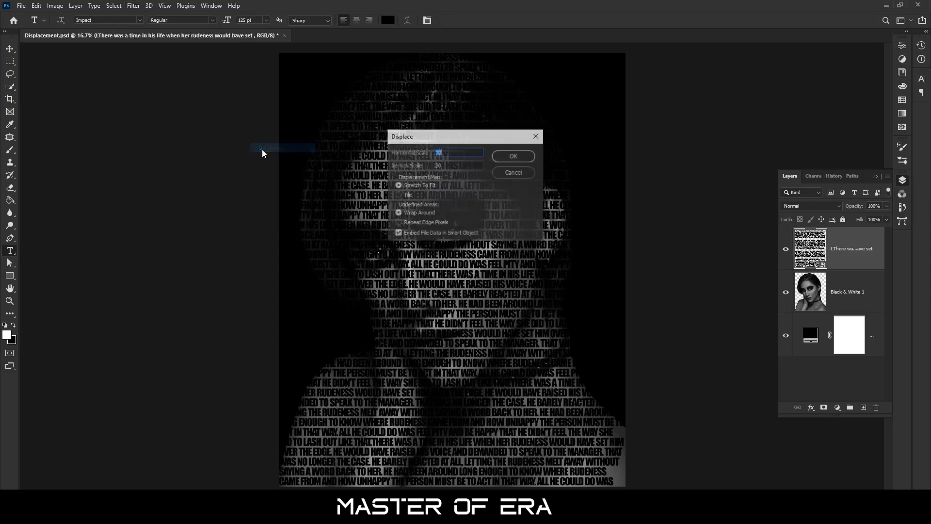
double_click(443, 166)
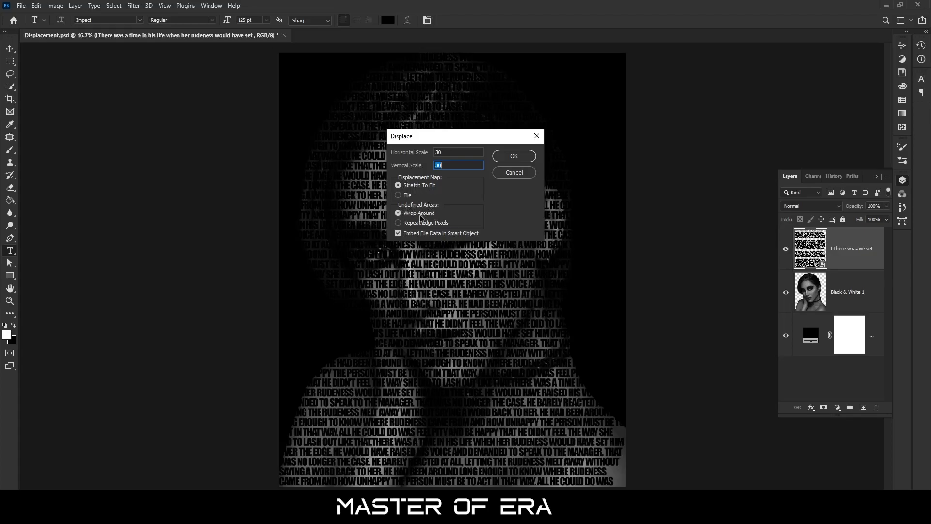
left_click(505, 155)
left_click(120, 80)
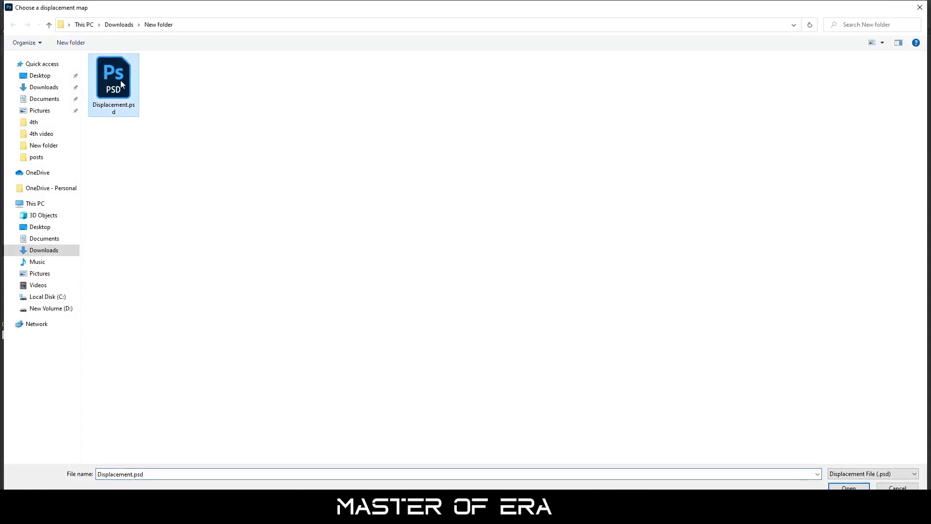
key("Return")
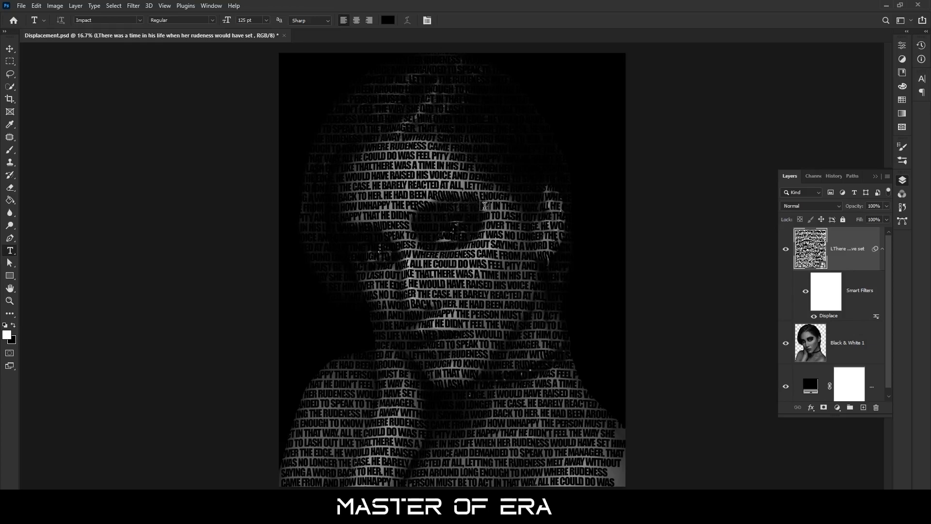
Step: Move the Black & White 1 portrait layer above the displaced text layer and clip it to the text
left_click(844, 359)
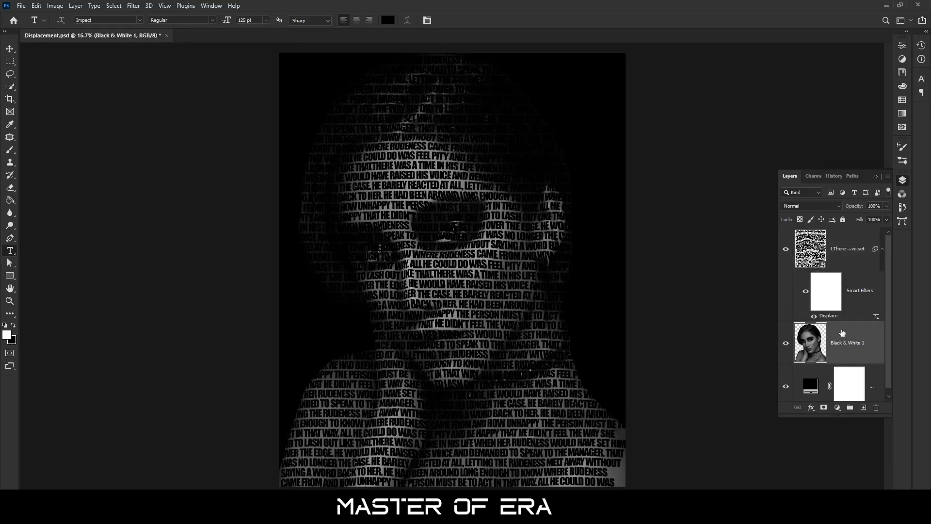
left_click_drag(847, 353, 842, 245)
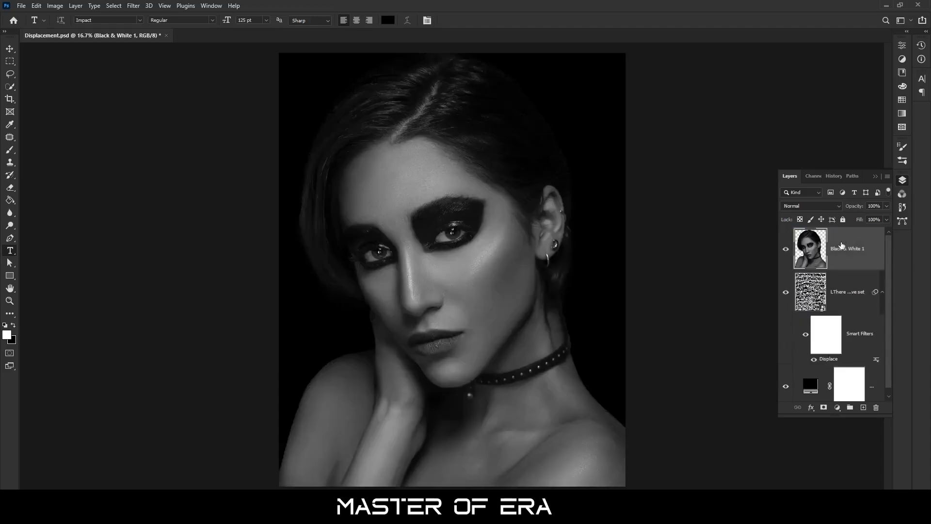
right_click(841, 246)
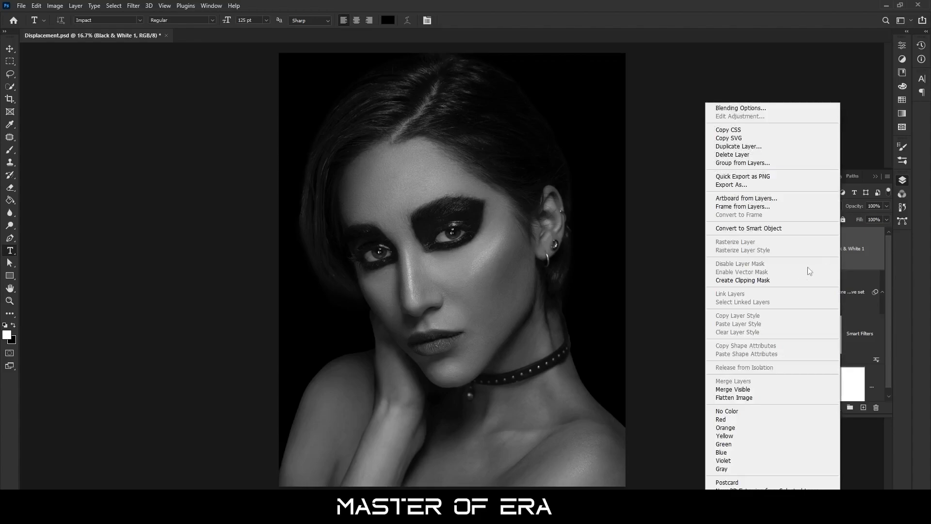
left_click(792, 282)
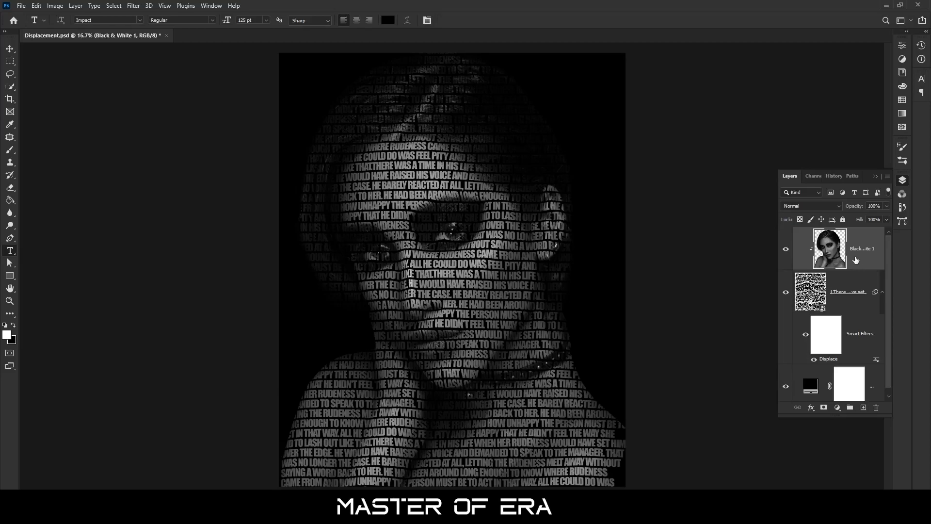
Step: Add a Color Lookup adjustment layer above the portrait using the EdgyAmber.3DL 3D LUT
left_click(837, 407)
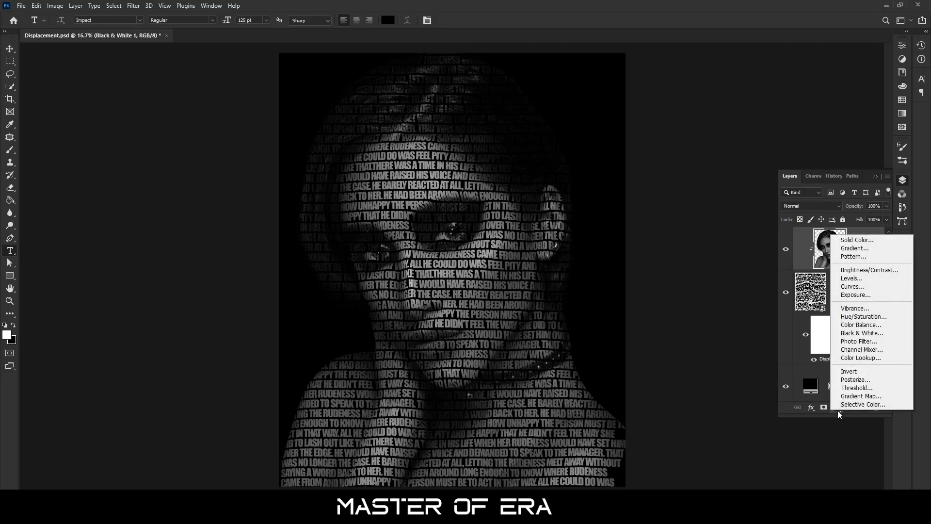
left_click(857, 358)
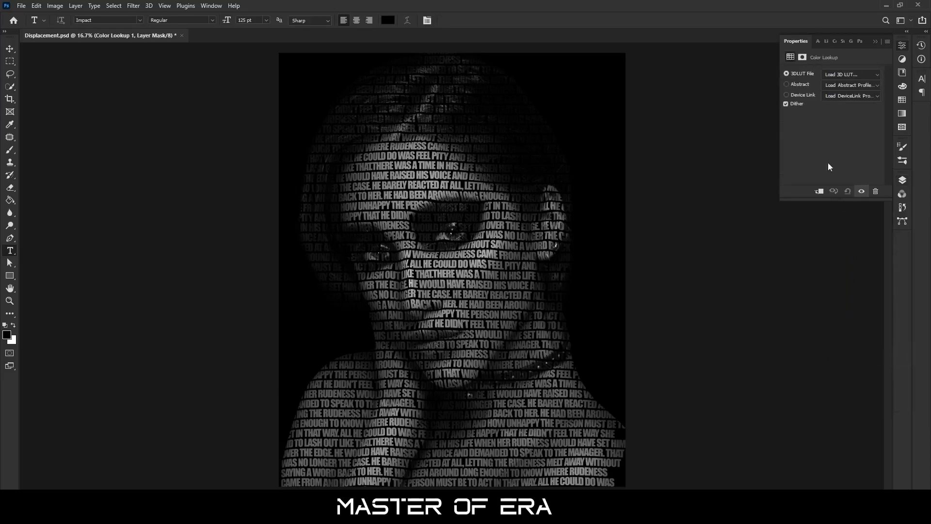
left_click(840, 74)
scroll(824, 242, "down", 6)
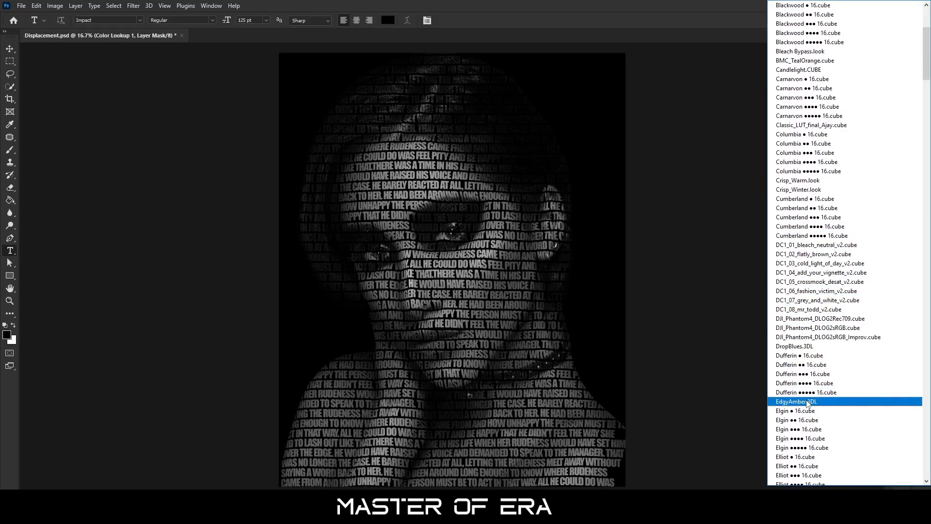
left_click(807, 402)
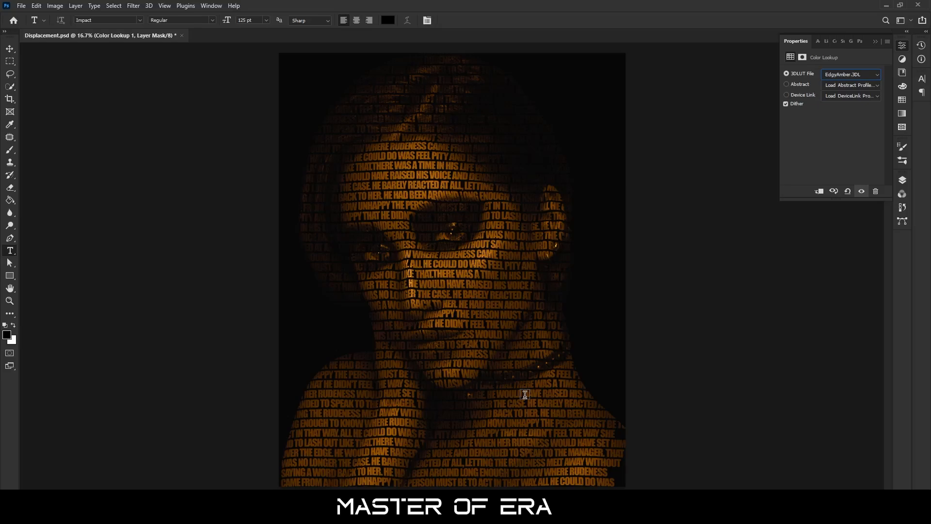
left_click(873, 42)
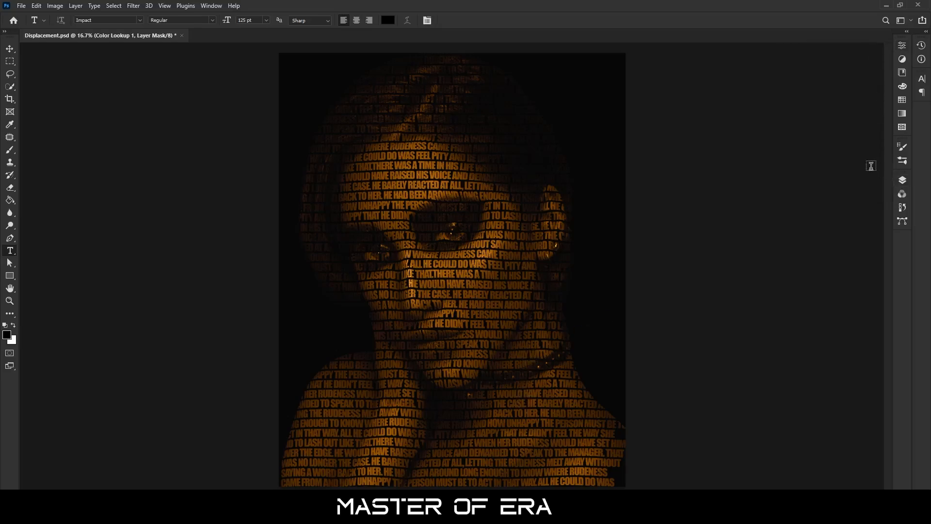
Step: Apply Curves to the Black & White 1 layer, raising highlights from input 212 to output 231 and lowering shadows from 62 to 55
left_click(905, 182)
left_click(839, 295)
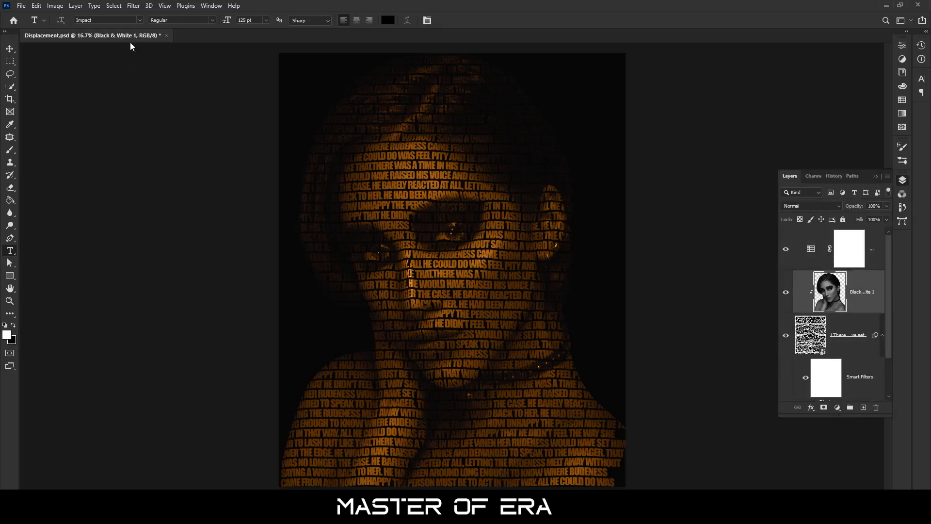
left_click(55, 6)
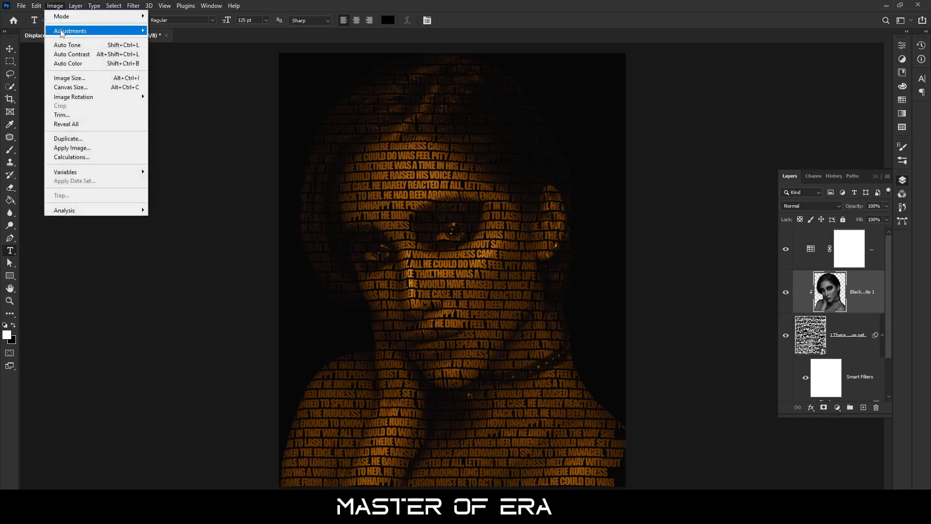
mouse_move(62, 32)
left_click(165, 49)
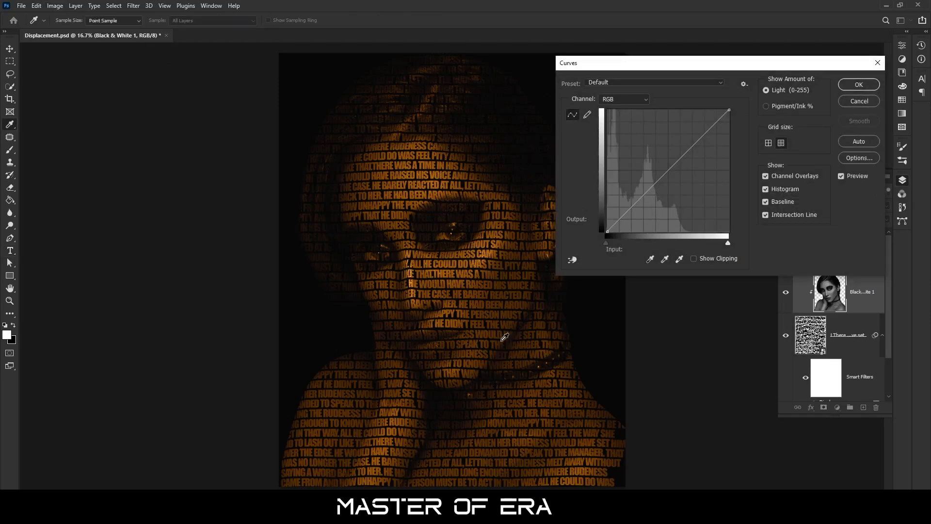
left_click(711, 130)
left_click_drag(710, 130, 709, 120)
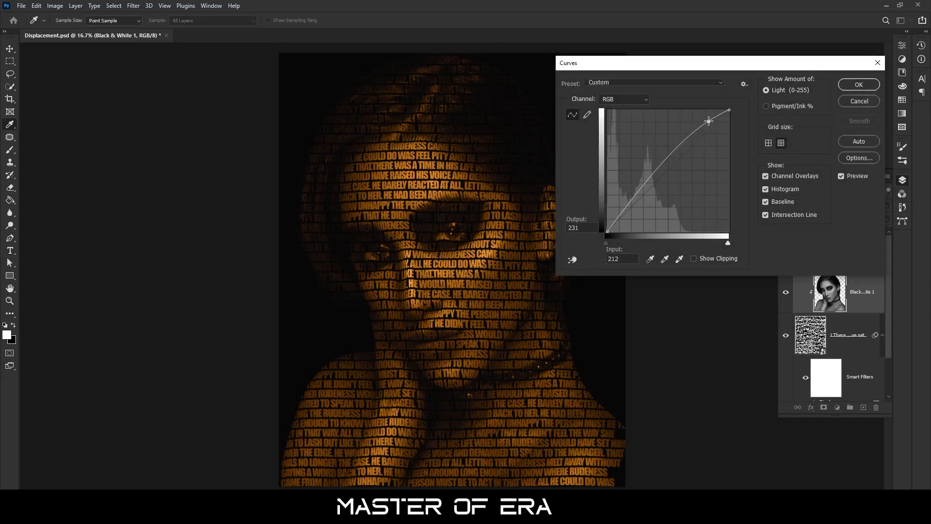
left_click_drag(631, 200, 636, 205)
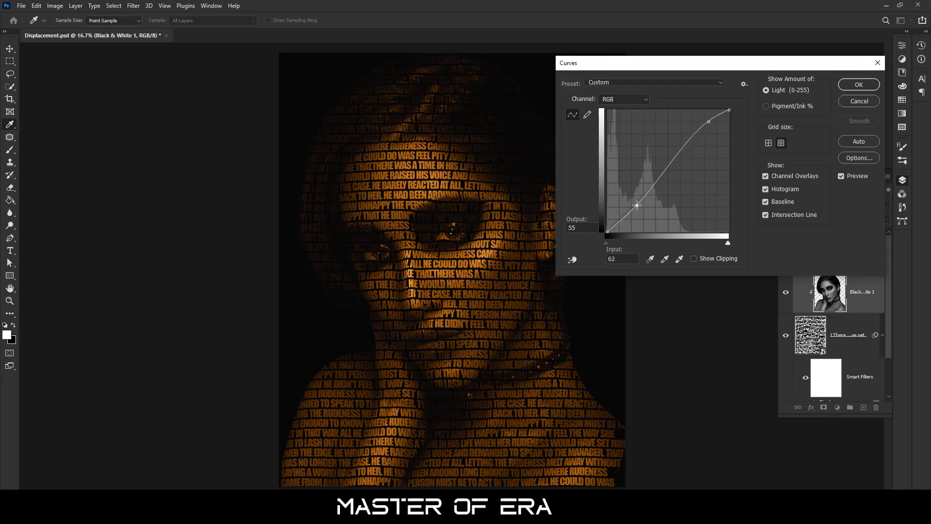
left_click(857, 85)
key("t")
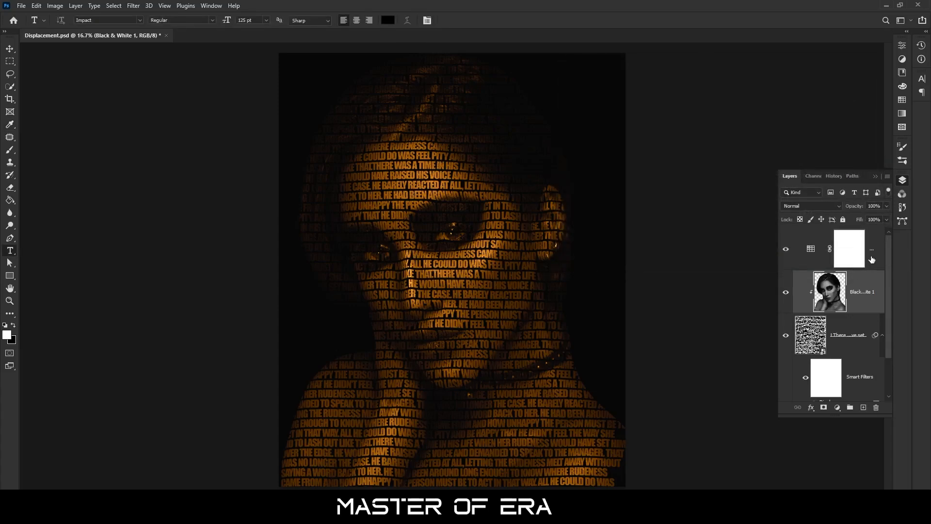
Step: Select the Color Lookup layer and examine the displaced amber text across the face up close and at full view
left_click(872, 260)
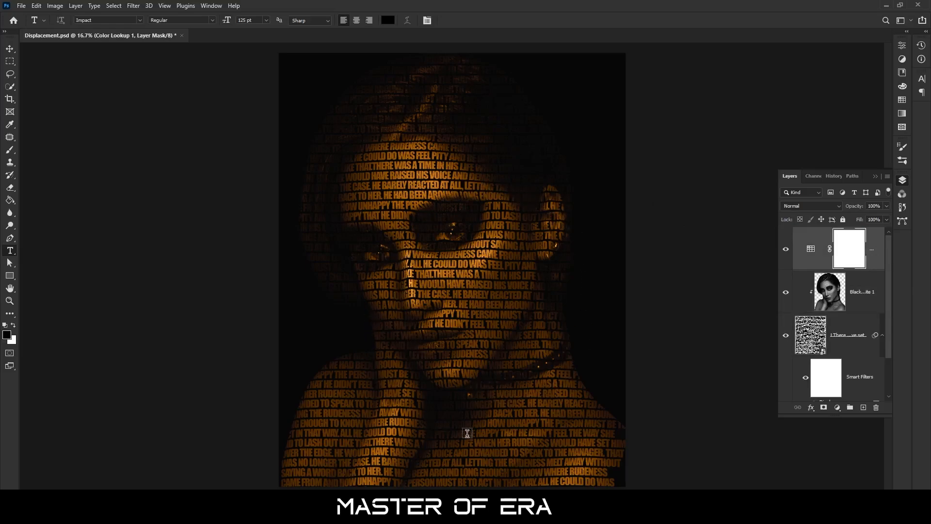
scroll(444, 273, "up", 6)
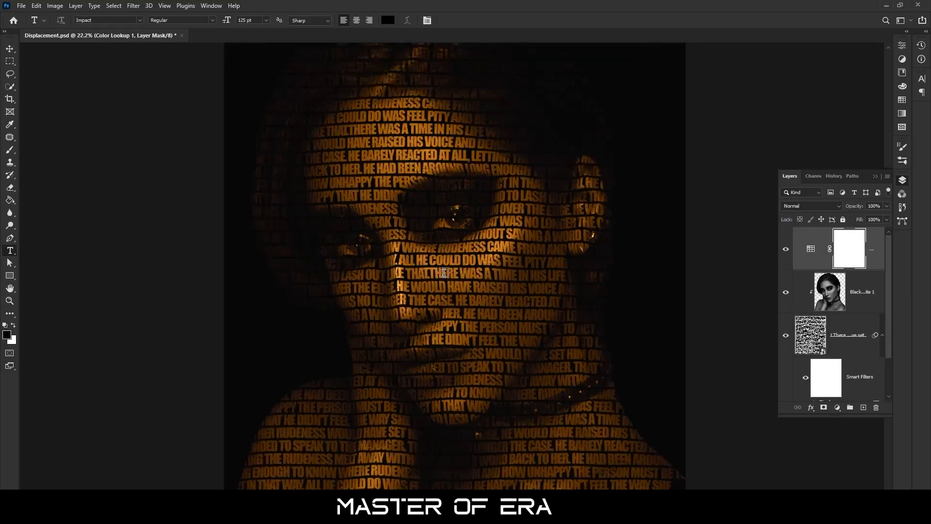
scroll(477, 267, "up", 5)
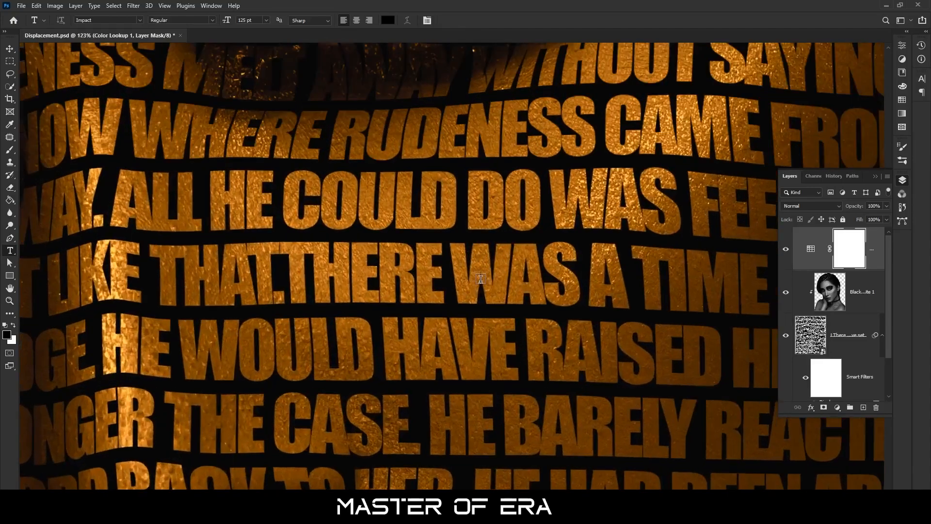
scroll(408, 265, "down", 2)
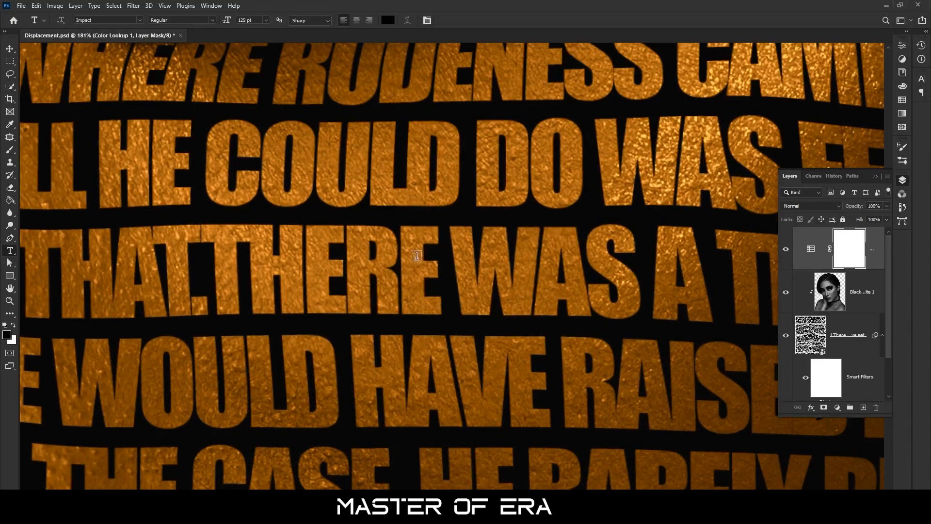
scroll(537, 267, "down", 1)
scroll(537, 267, "down", 6)
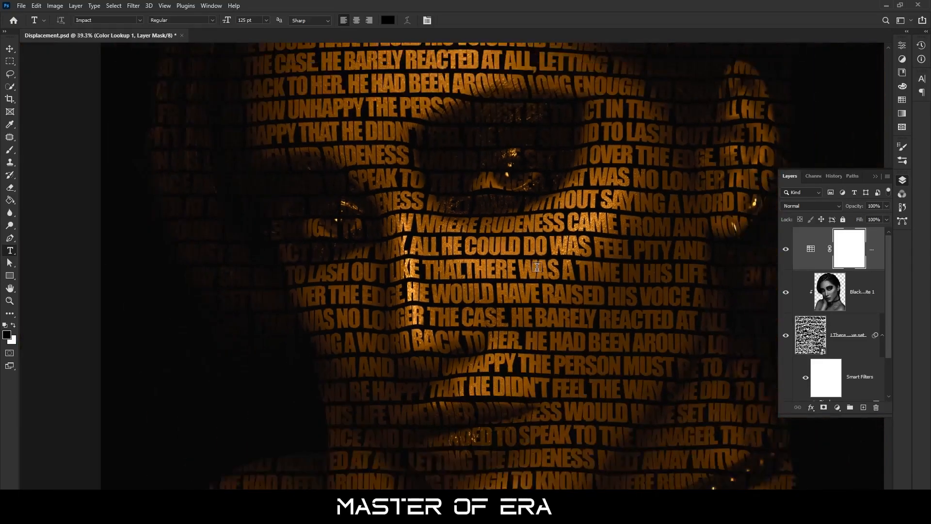
scroll(543, 272, "down", 1)
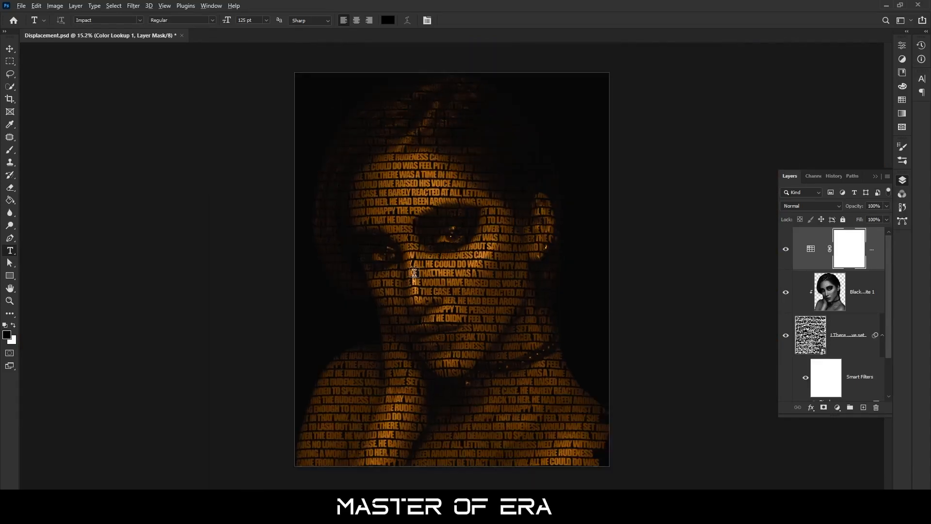
scroll(414, 273, "up", 1)
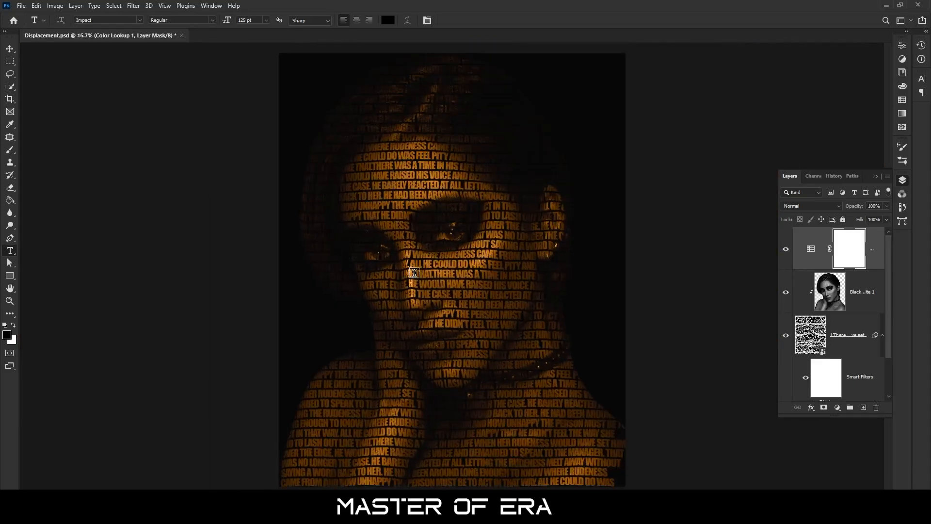